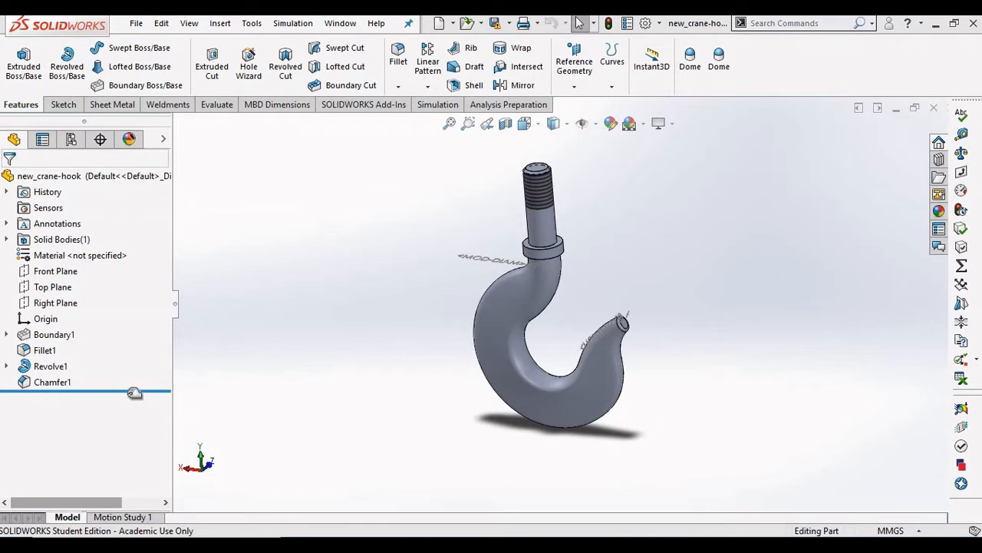
# - Assign the AISI Type 316L stainless steel material to the crane hook part
pyautogui.moveTo(620, 240)
pyautogui.mouseDown(button='middle')
pyautogui.moveTo(675, 244)
pyautogui.moveTo(644, 244)
pyautogui.moveTo(625, 268)
pyautogui.moveTo(622, 258)
pyautogui.mouseUp(button='middle')
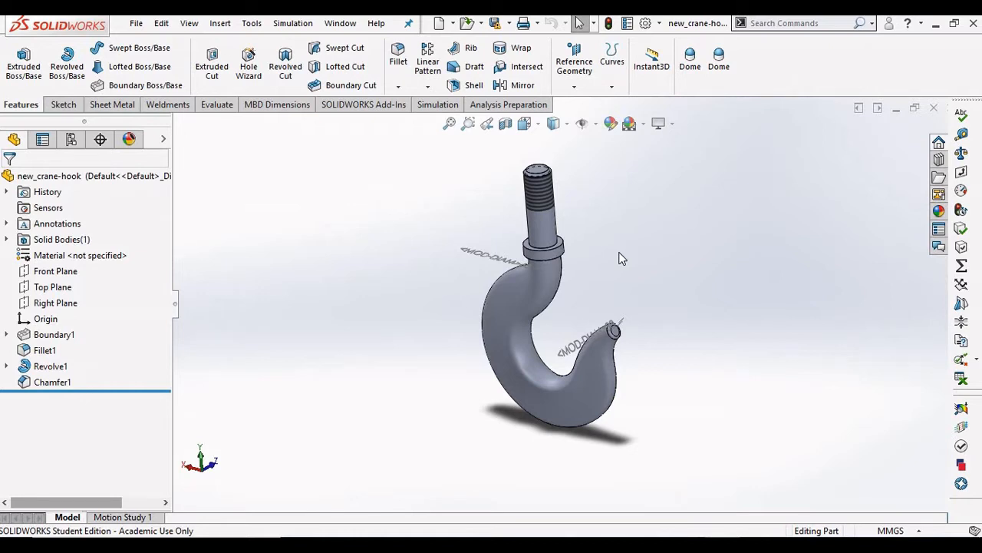
pyautogui.rightClick(92, 261)
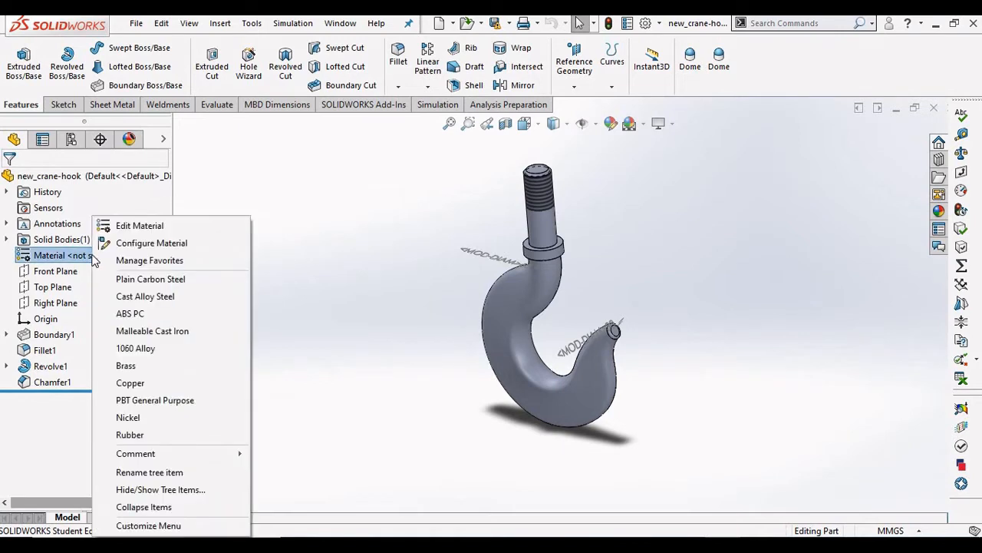
pyautogui.click(143, 234)
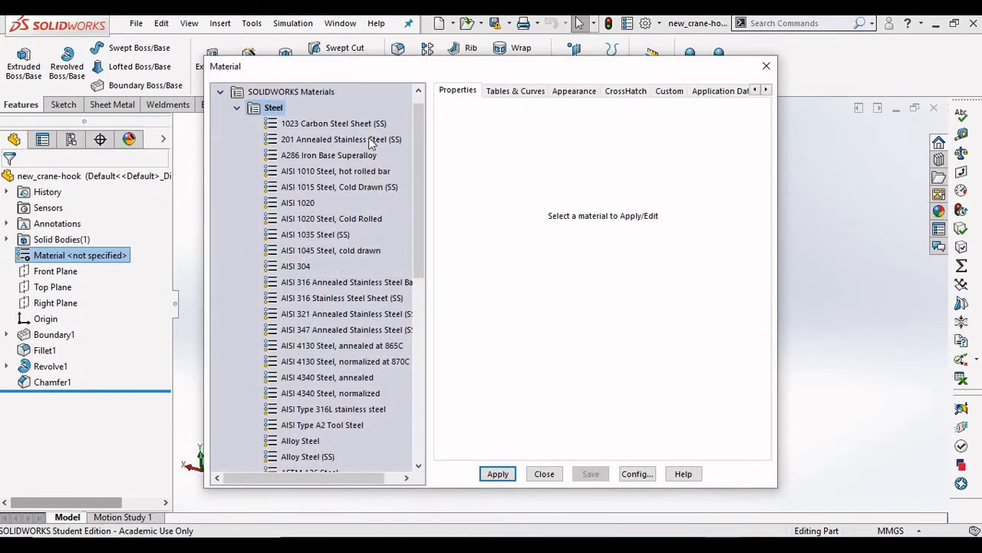
pyautogui.moveTo(417, 174); pyautogui.dragTo(429, 233)
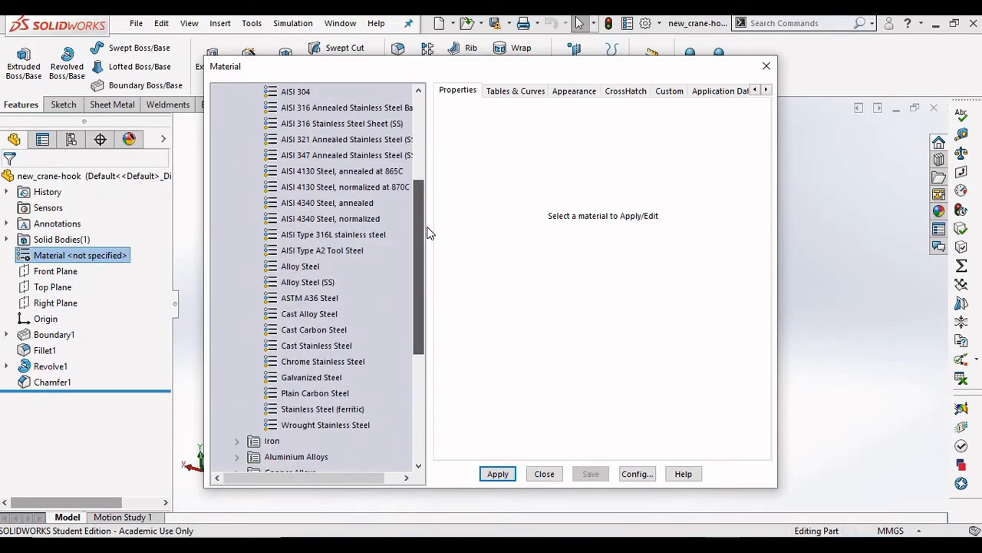
pyautogui.click(322, 236)
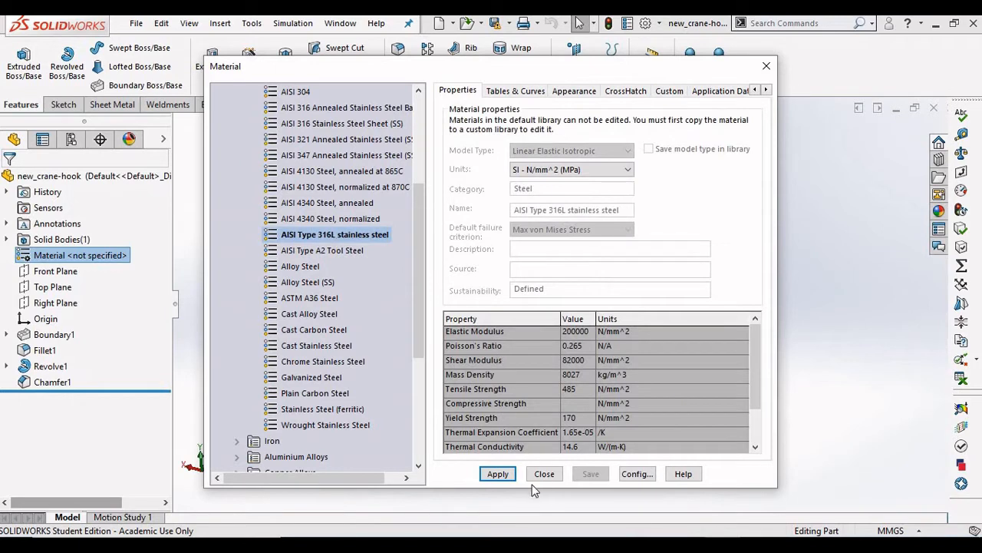
pyautogui.click(498, 474)
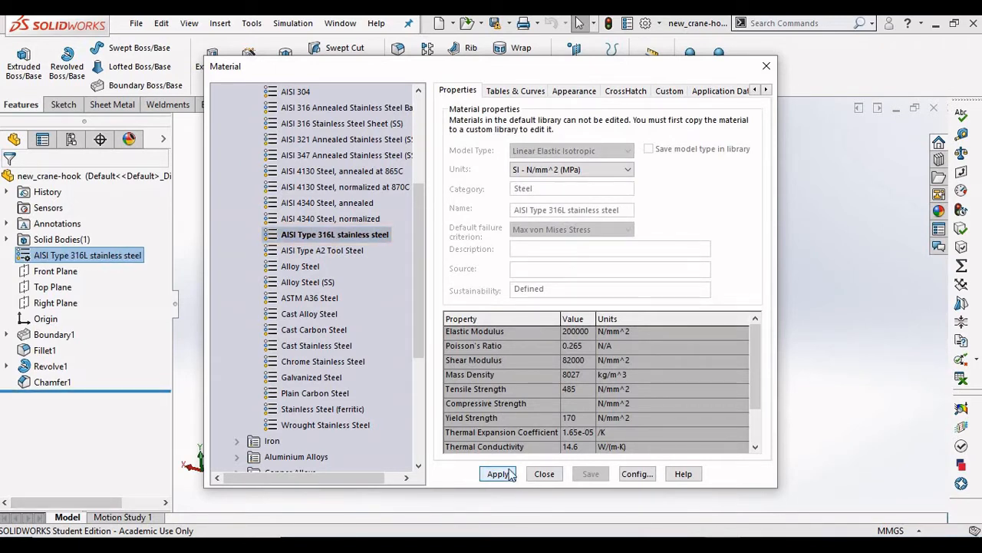
pyautogui.click(544, 474)
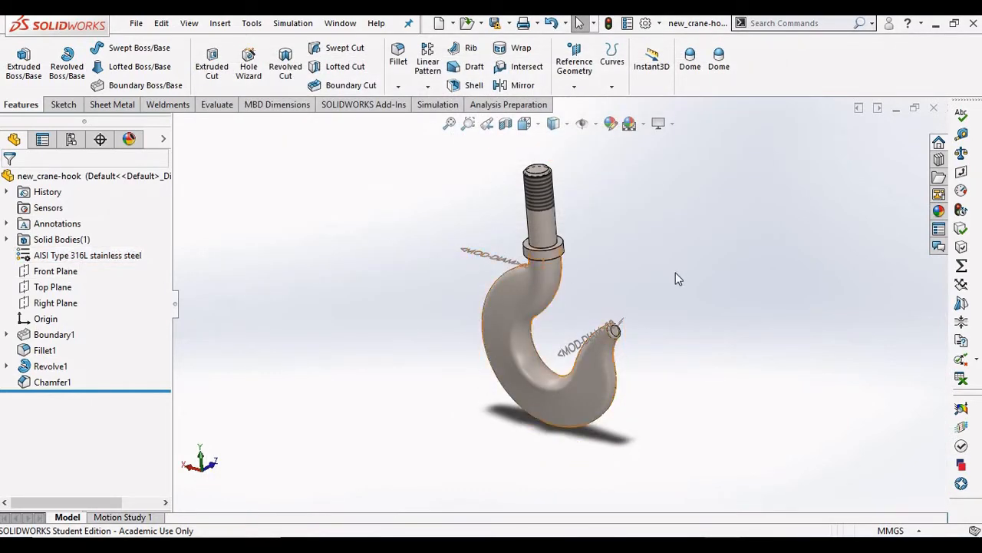
# - Export the part to the Desktop as new_crane-hook in STEP AP203 format, accepting Solid/Surface geometry output in the export options
pyautogui.moveTo(684, 268)
pyautogui.mouseDown(button='middle')
pyautogui.moveTo(704, 245)
pyautogui.moveTo(699, 272)
pyautogui.mouseUp(button='middle')
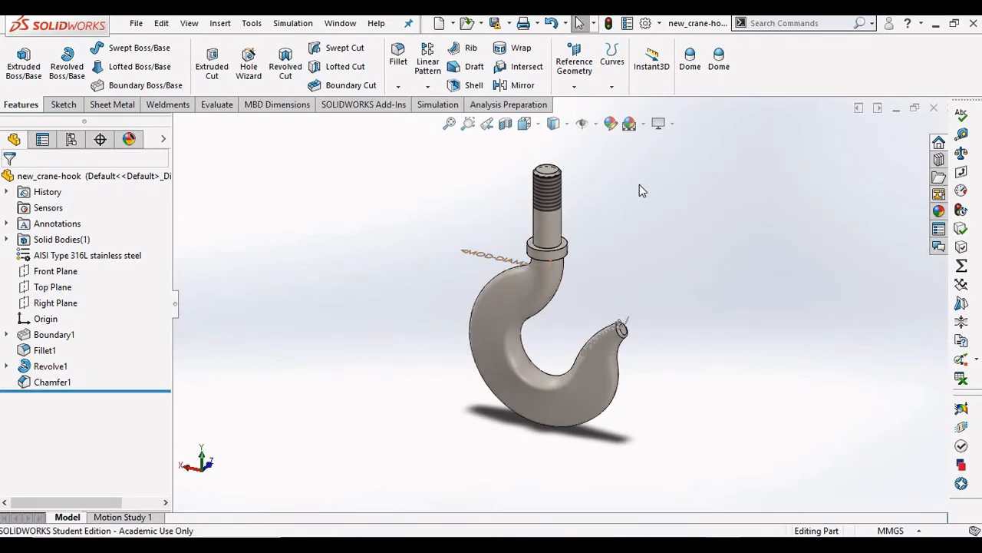
pyautogui.click(136, 23)
pyautogui.click(162, 202)
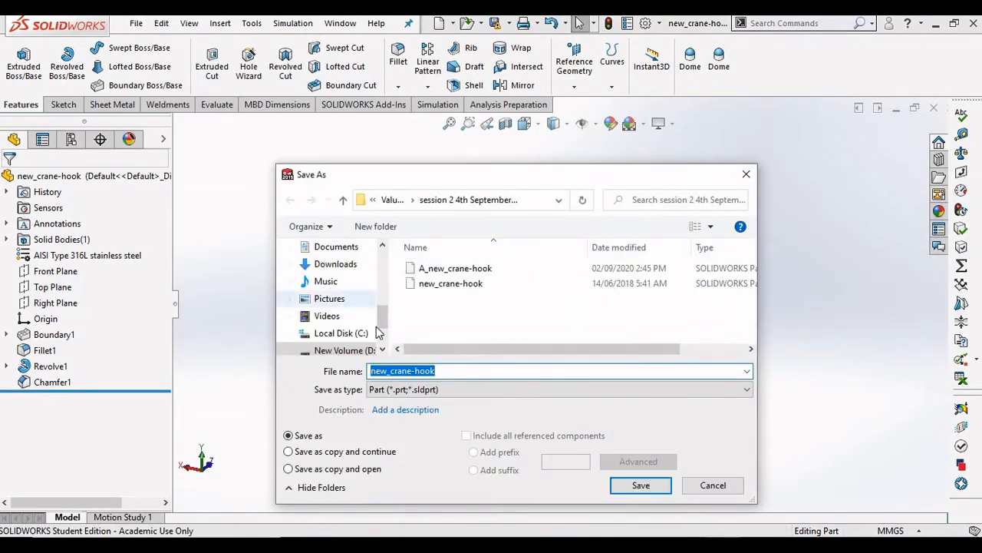
pyautogui.moveTo(386, 321); pyautogui.dragTo(383, 296)
pyautogui.click(329, 295)
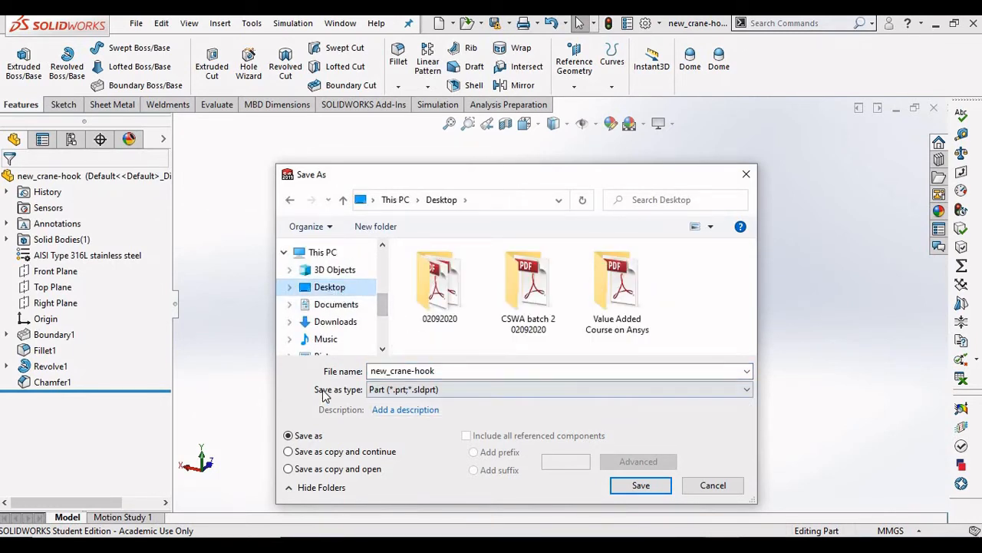
pyautogui.click(455, 389)
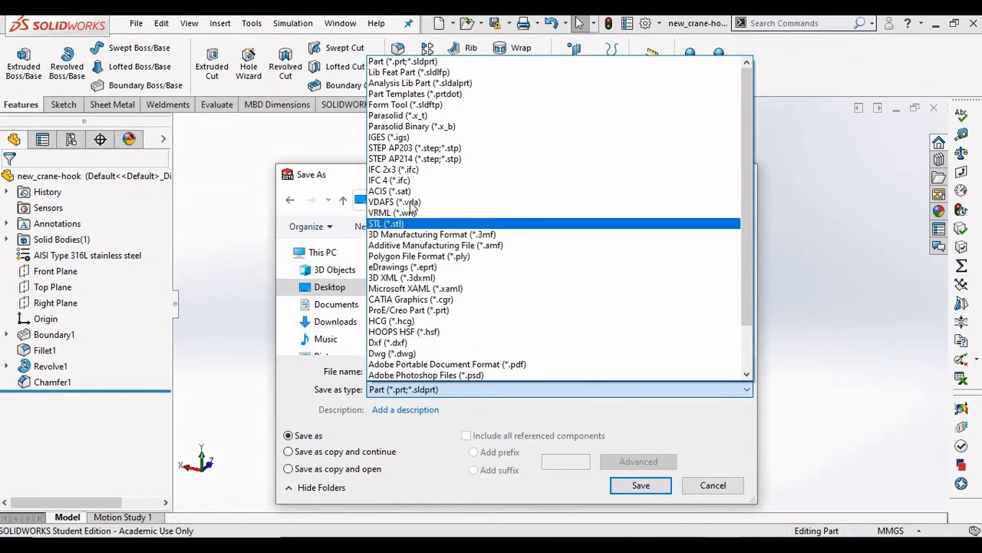
pyautogui.click(412, 148)
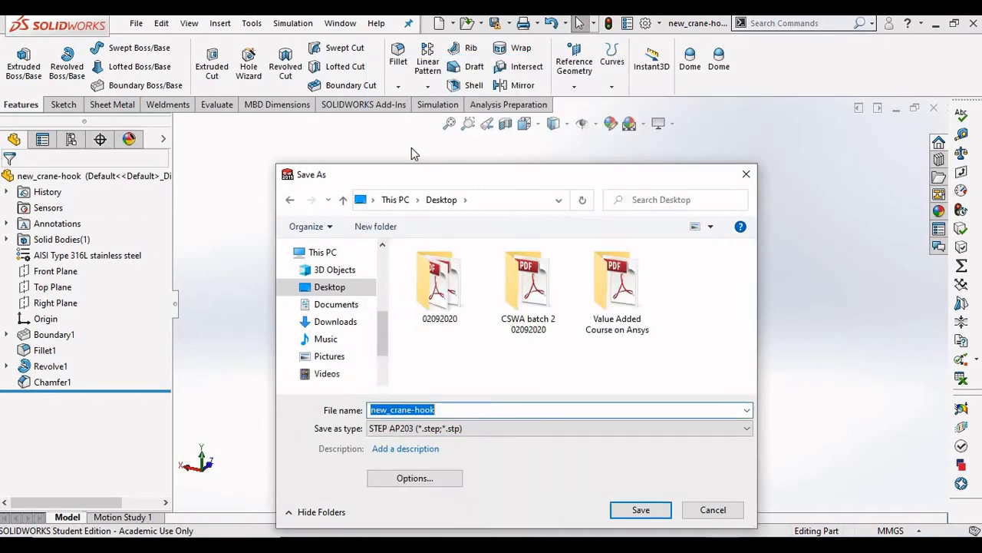
pyautogui.click(432, 479)
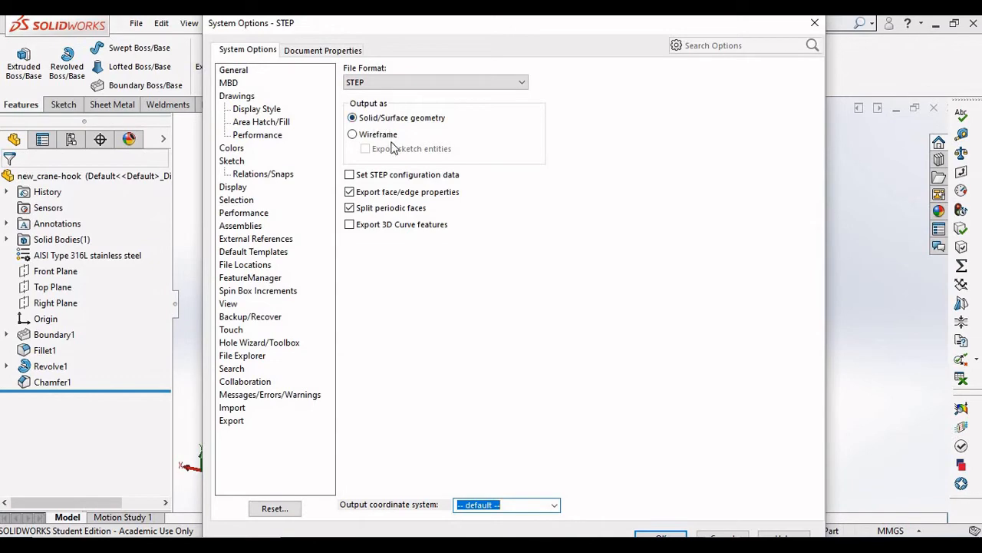
pyautogui.click(660, 535)
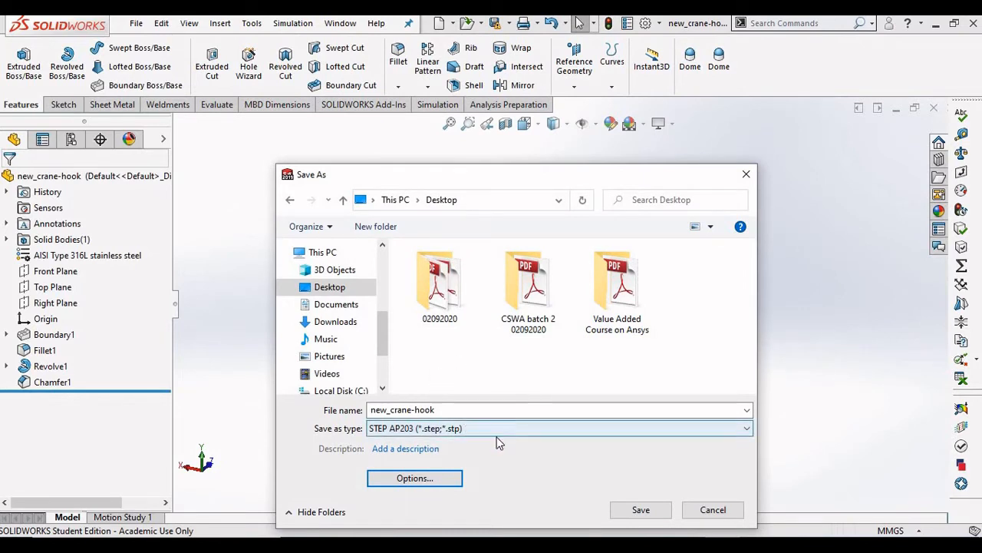
pyautogui.click(641, 510)
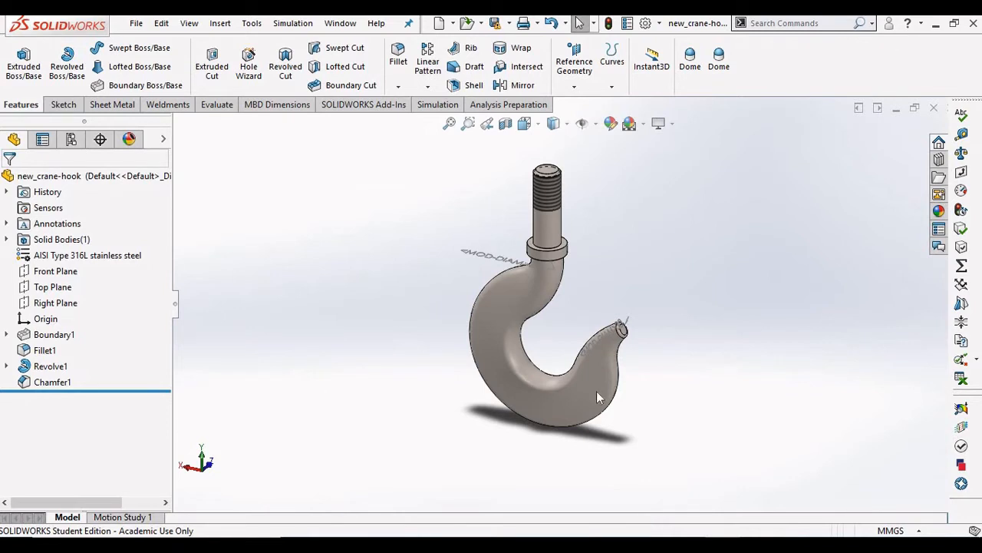
# - Check the Desktop folder for the exported new_crane-hook file without opening it
pyautogui.click(136, 23)
pyautogui.click(159, 63)
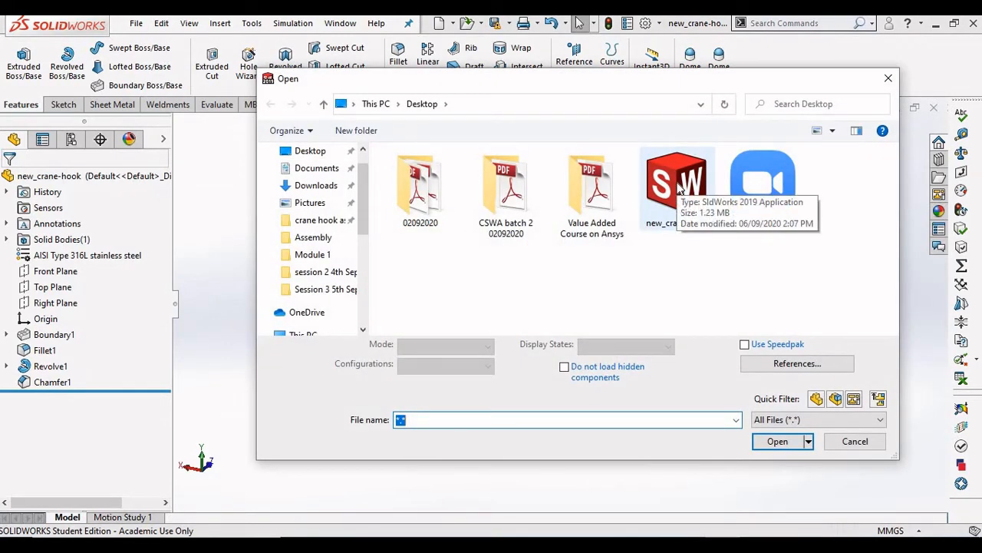
pyautogui.click(847, 443)
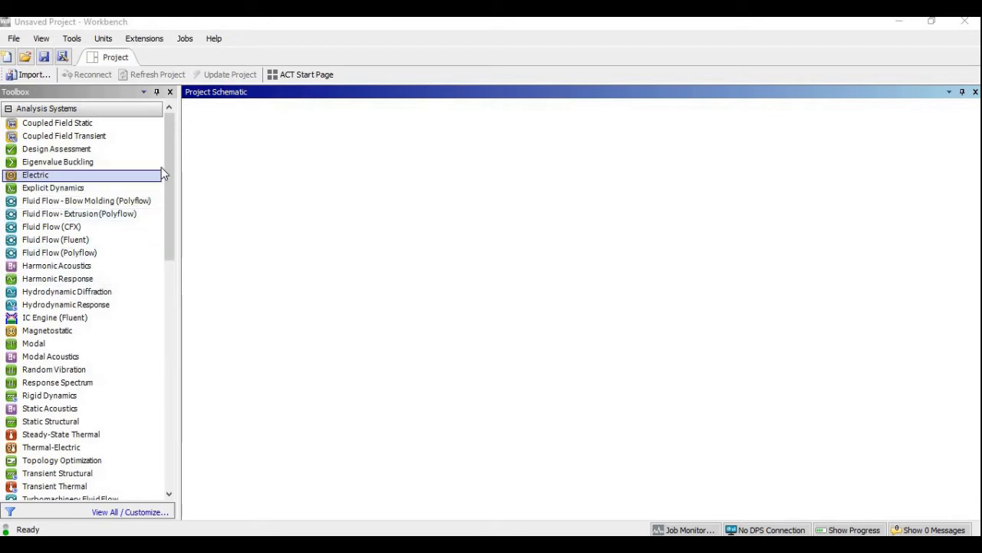
# - Switch to ANSYS Workbench and add a Mechanical Model component system to the project schematic
pyautogui.moveTo(167, 164); pyautogui.dragTo(169, 111)
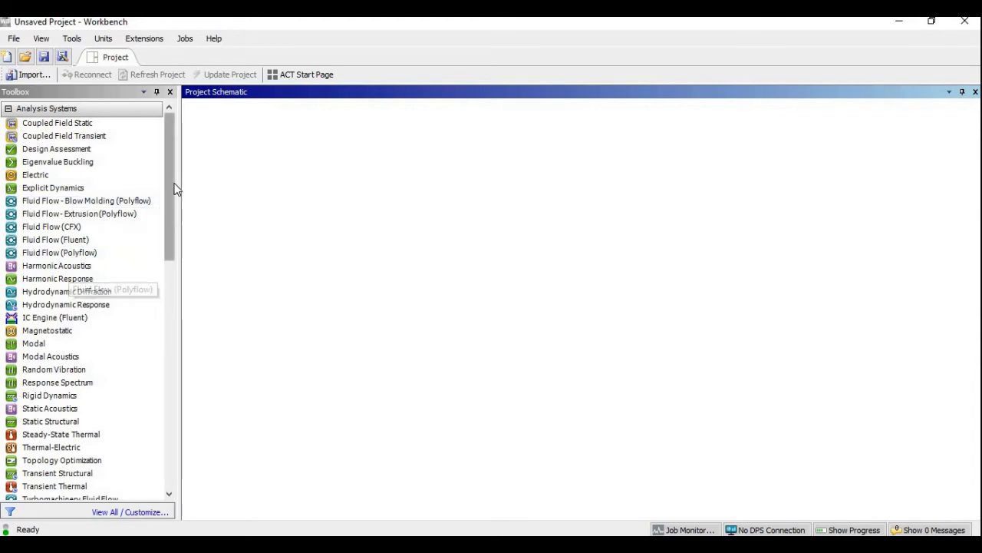
pyautogui.moveTo(173, 222); pyautogui.dragTo(167, 338)
pyautogui.scroll(-3, 166, 333)
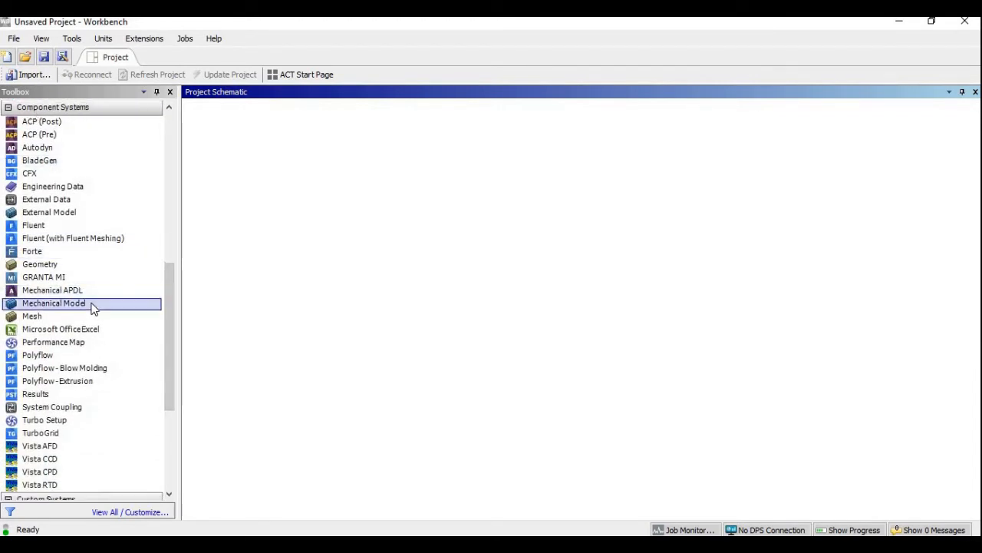
pyautogui.doubleClick(29, 309)
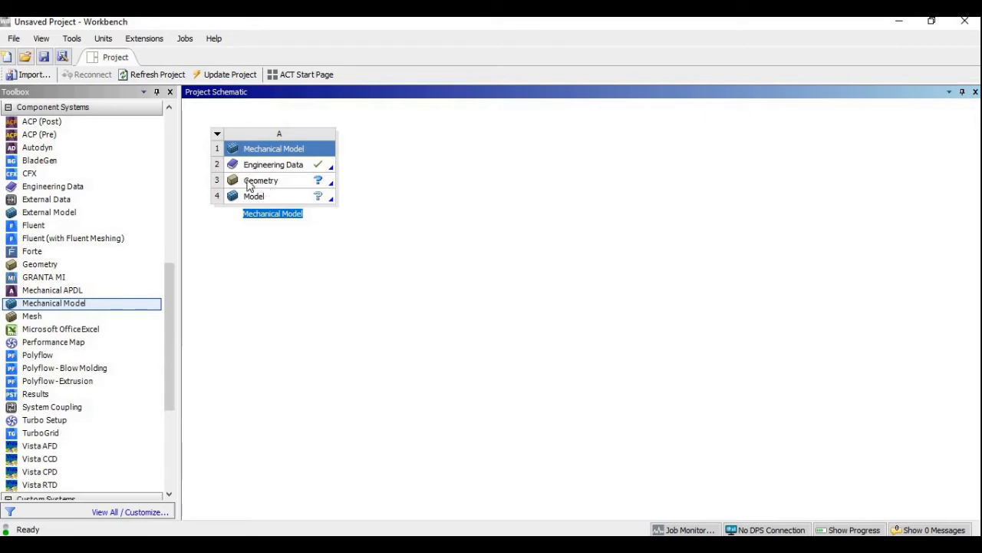
# - Import the new_crane-hook STEP file from the Desktop as the geometry of the Mechanical Model system
pyautogui.click(278, 185)
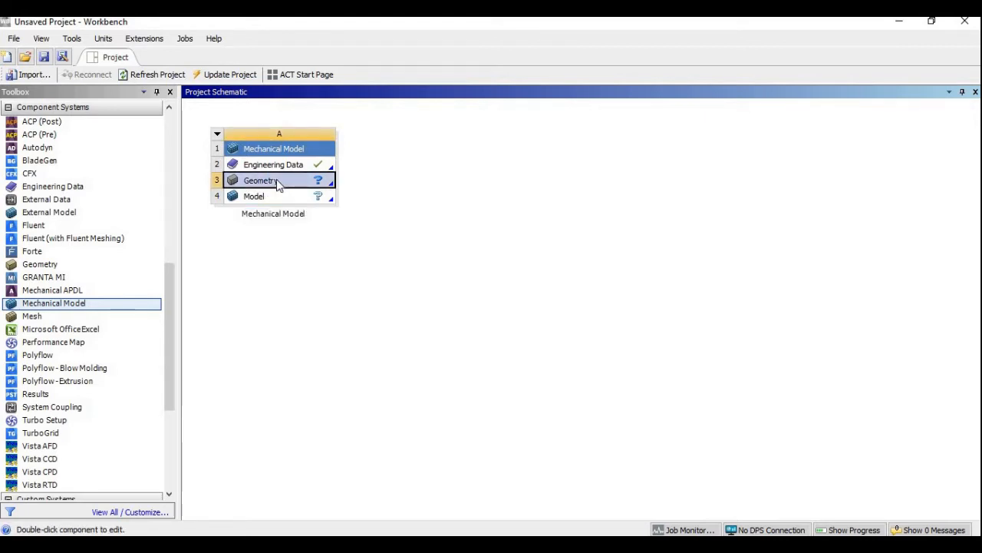
pyautogui.doubleClick(321, 184)
pyautogui.rightClick(322, 182)
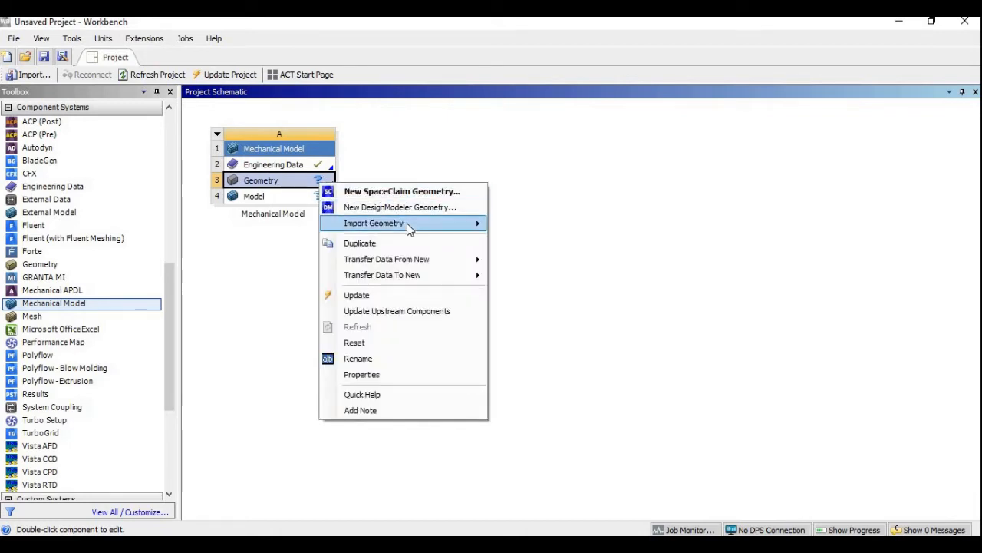
pyautogui.moveTo(409, 227)
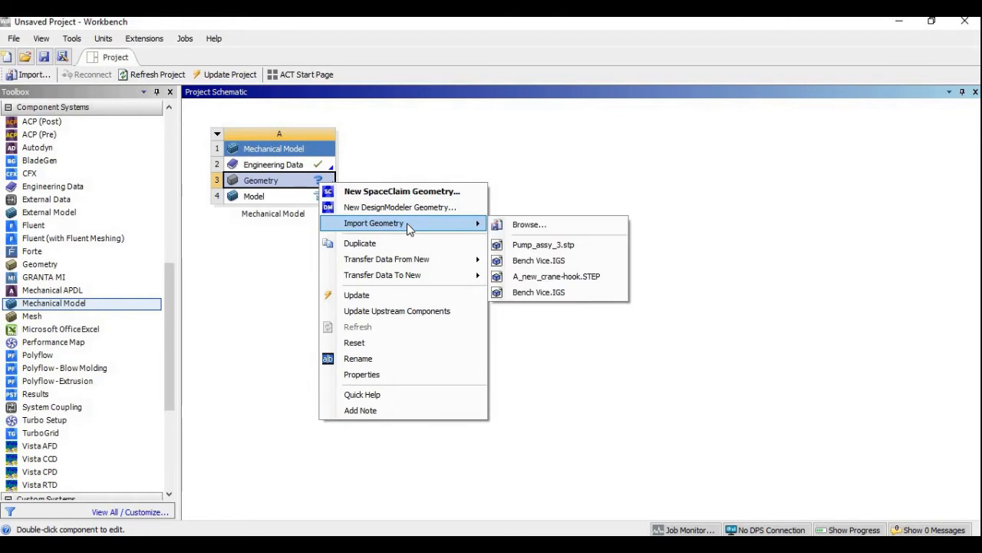
pyautogui.click(527, 225)
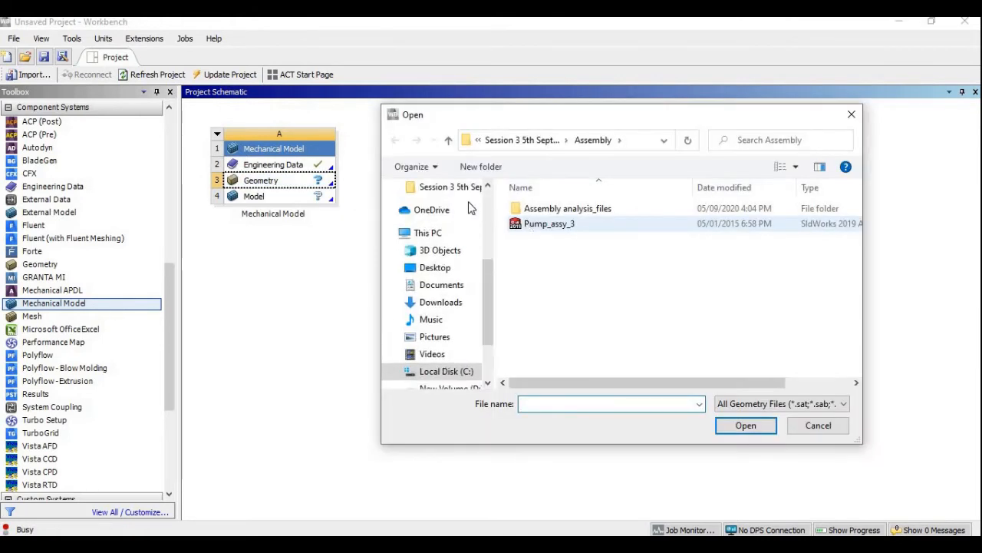
pyautogui.click(438, 268)
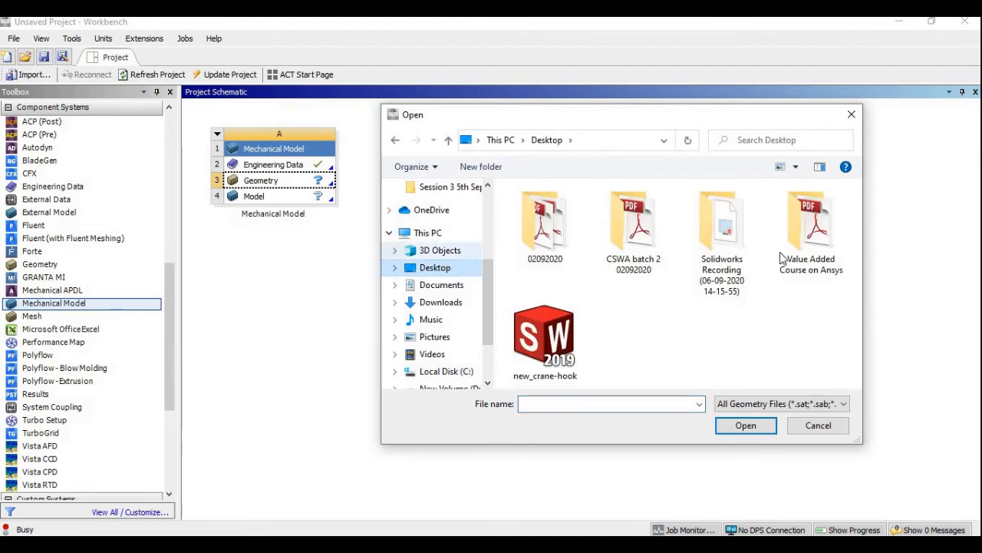
pyautogui.click(556, 356)
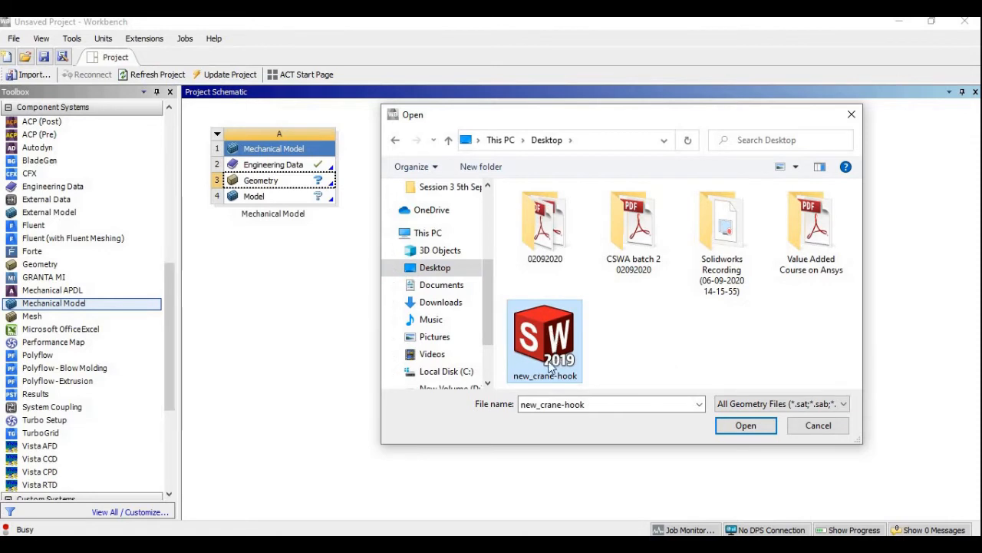
pyautogui.click(758, 427)
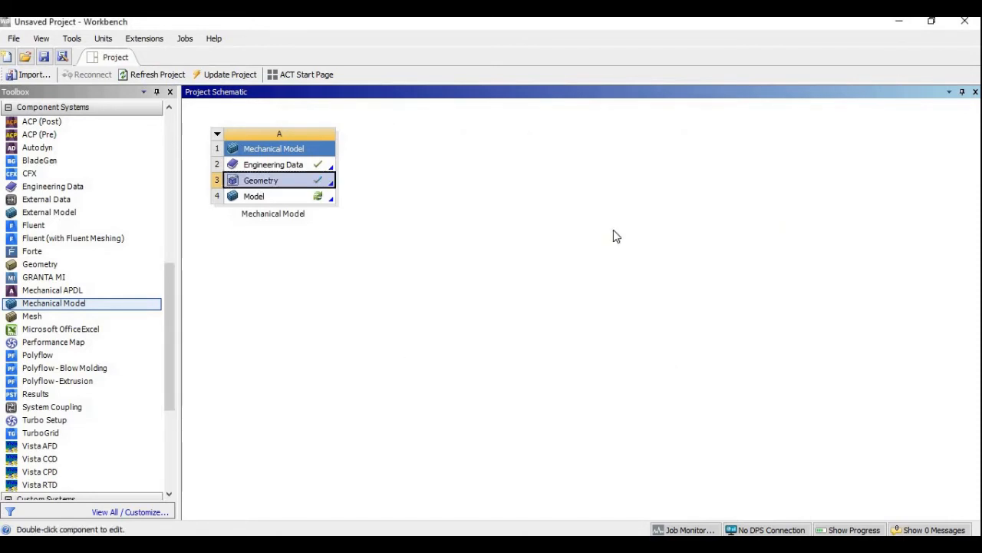
# - Open the imported geometry in a maximized DesignModeler window and generate the import feature to build the hook body
pyautogui.rightClick(318, 185)
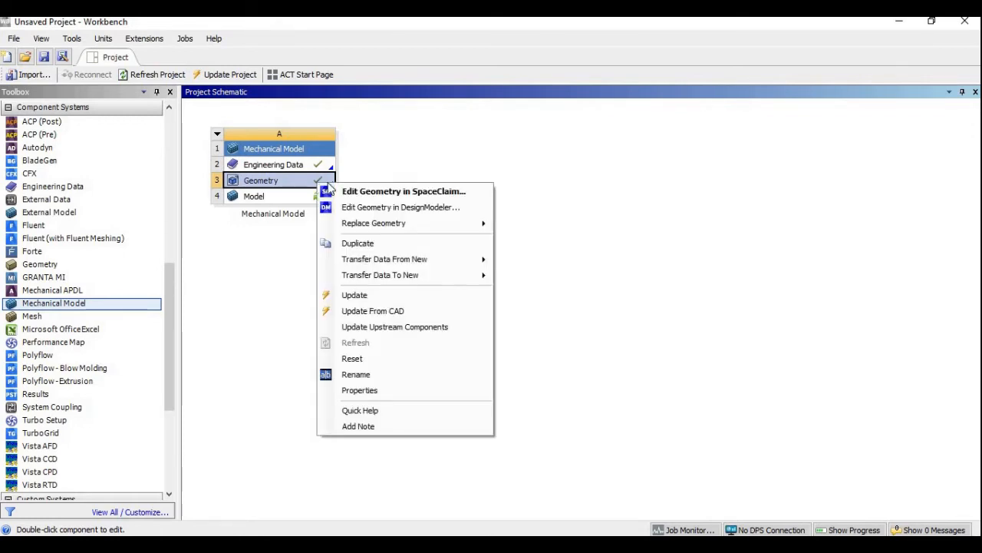
pyautogui.click(415, 213)
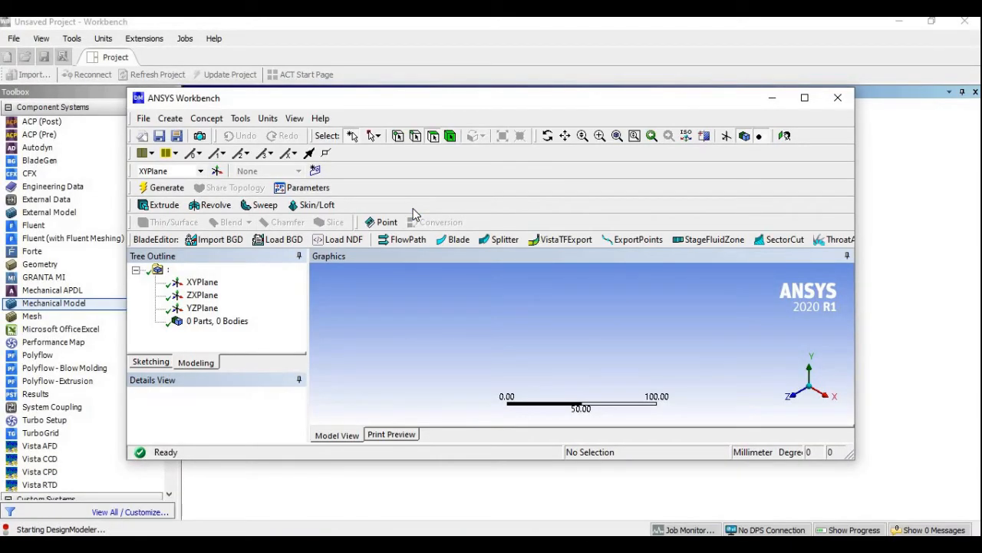
pyautogui.click(802, 101)
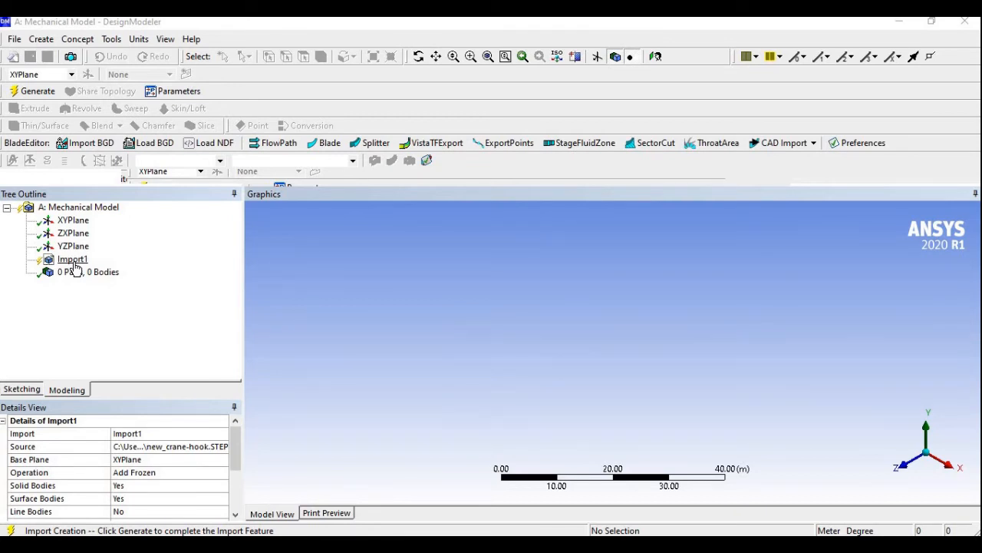
pyautogui.click(35, 92)
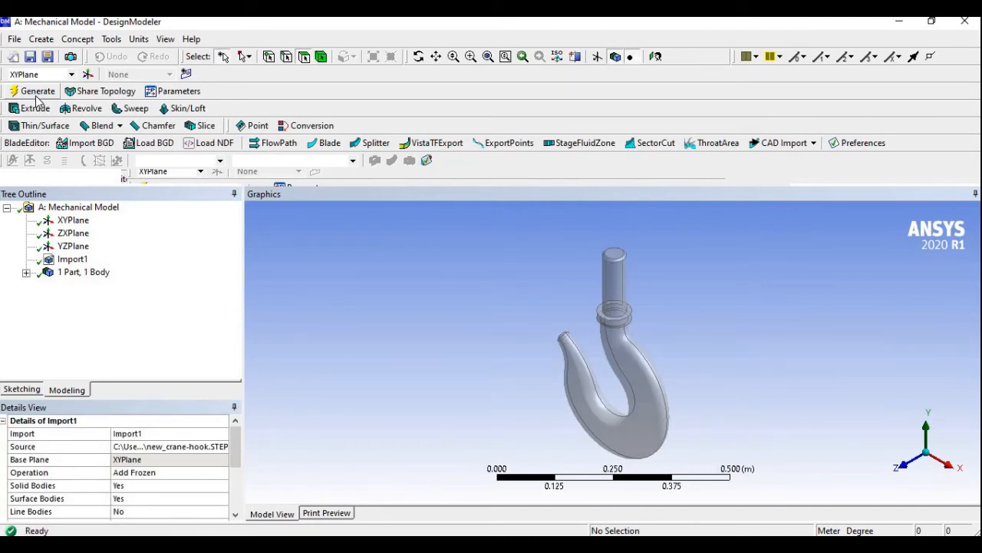
# - Move the Extrude, Revolve, Sweep and Skin/Loft tool group up beside the Parameters command
pyautogui.moveTo(625, 428)
pyautogui.mouseDown(button='middle')
pyautogui.moveTo(715, 379)
pyautogui.moveTo(866, 394)
pyautogui.moveTo(524, 432)
pyautogui.moveTo(635, 440)
pyautogui.mouseUp(button='middle')
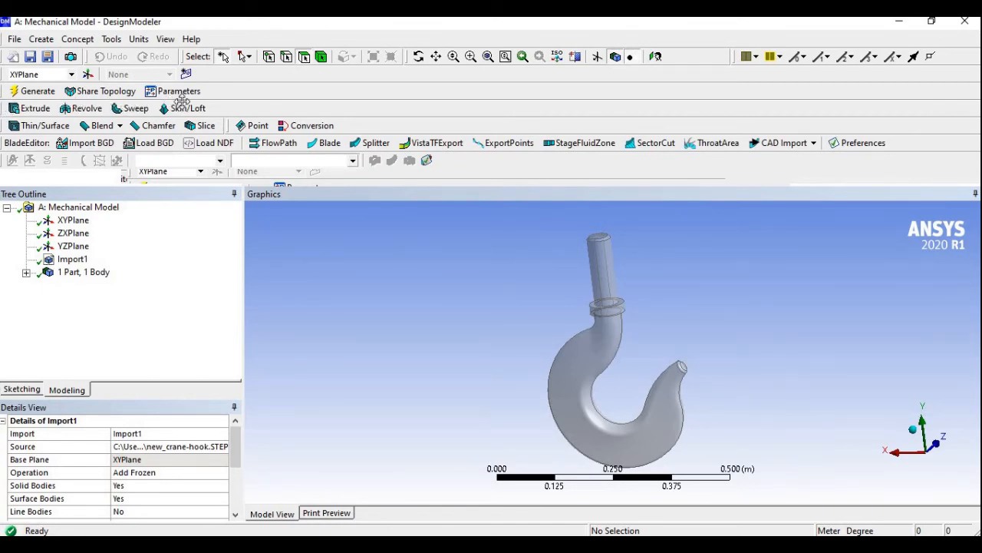
pyautogui.moveTo(182, 100); pyautogui.dragTo(233, 91)
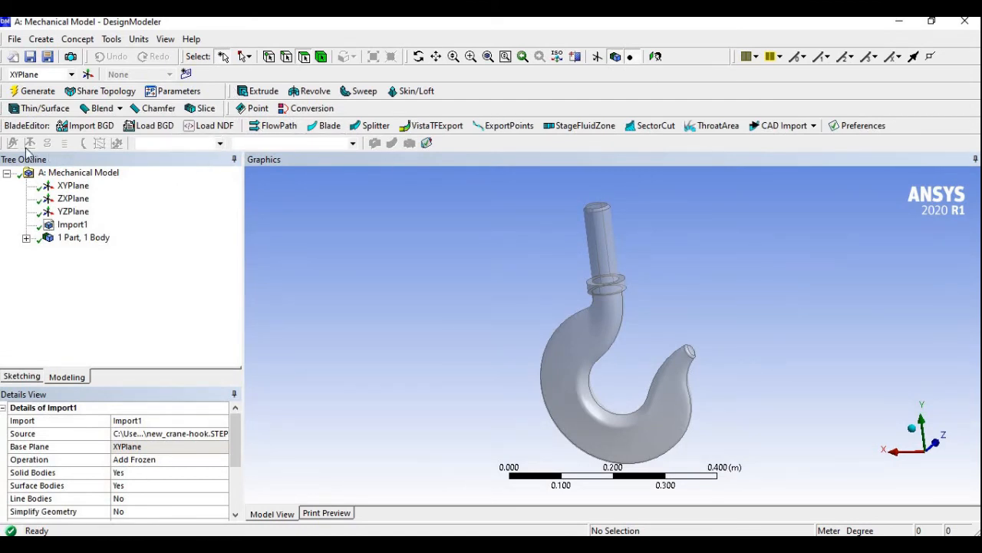
# - Turn off Frozen Body Transparency so the imported crane hook displays as an opaque solid
pyautogui.moveTo(682, 412); pyautogui.dragTo(715, 344, button='middle')
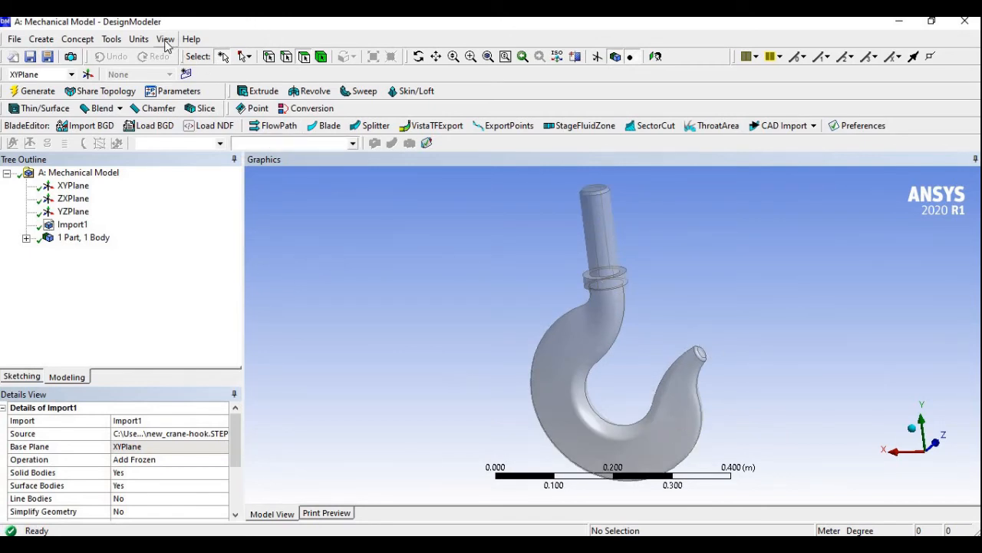
pyautogui.click(166, 40)
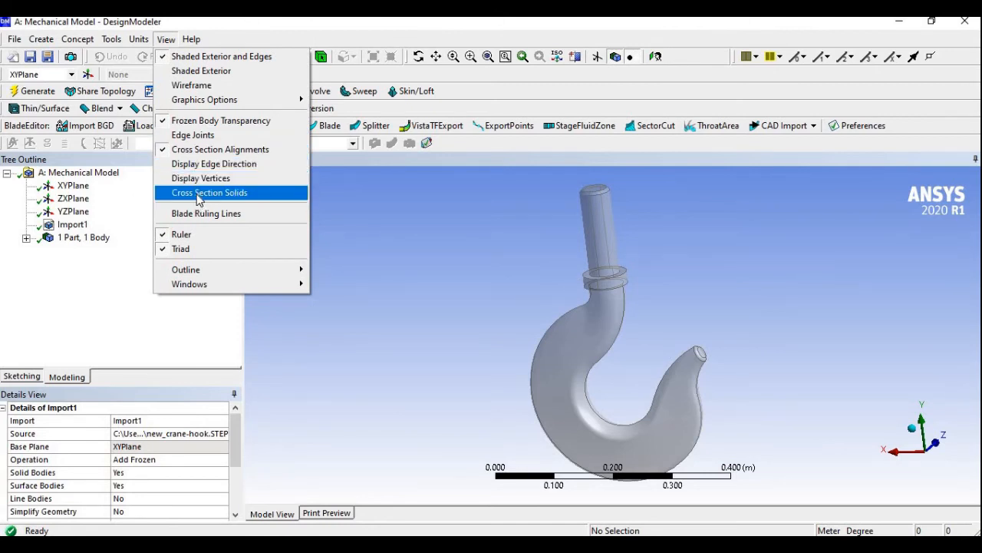
pyautogui.click(202, 121)
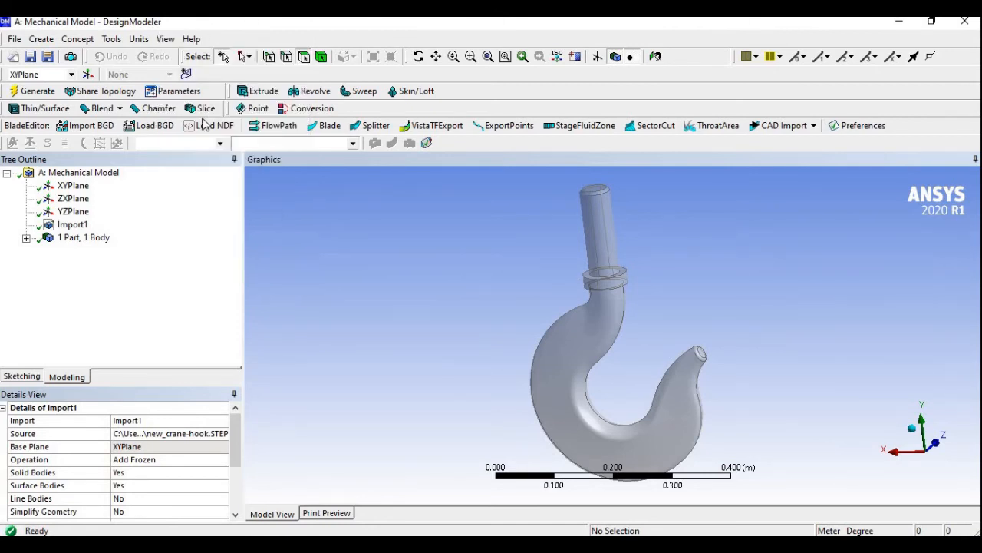
pyautogui.click(167, 40)
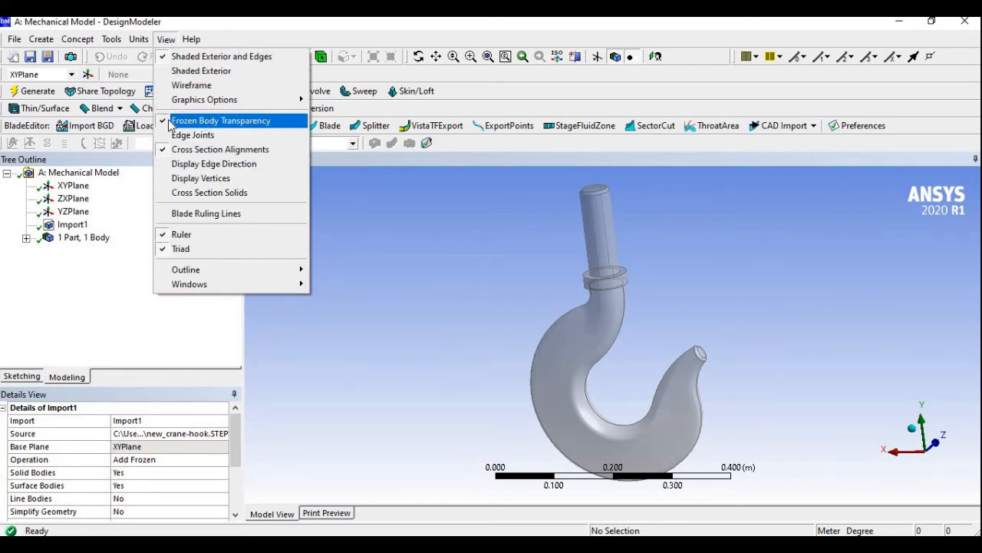
pyautogui.click(226, 127)
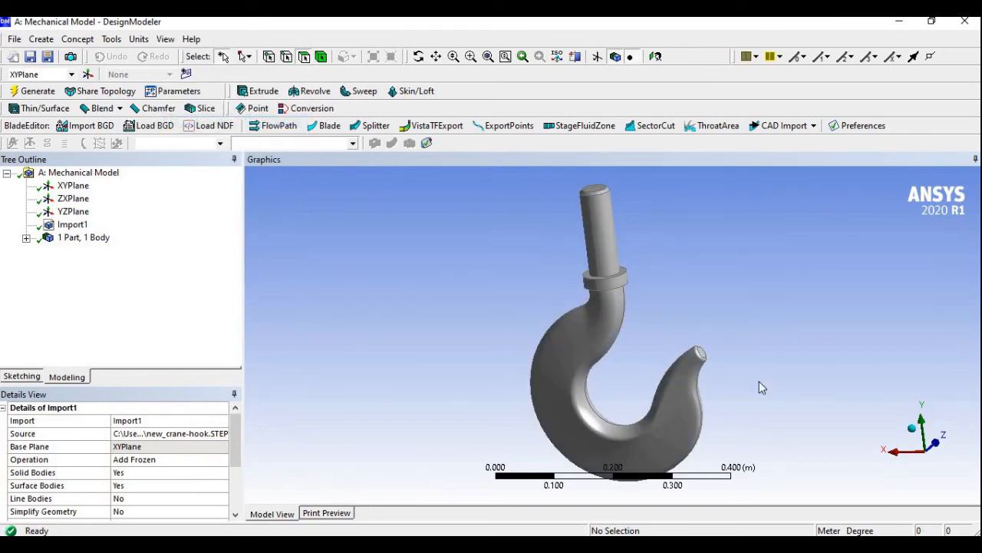
# - Examine the opaque hook's shank, collar, bend and tip from several angles
pyautogui.scroll(2, 685, 355)
pyautogui.moveTo(675, 306); pyautogui.dragTo(666, 243, button='middle')
pyautogui.moveTo(671, 212); pyautogui.dragTo(704, 321)
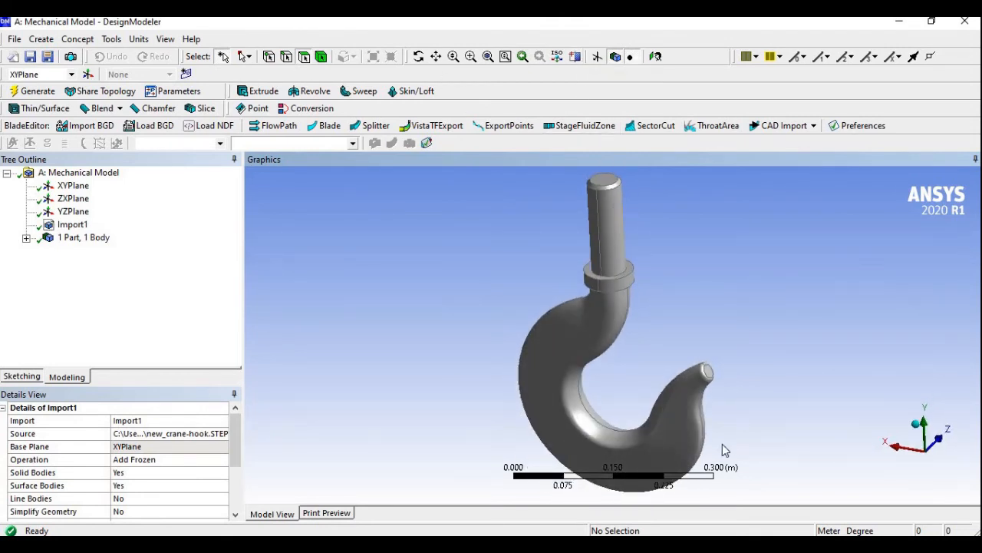
pyautogui.moveTo(744, 383); pyautogui.dragTo(729, 416)
pyautogui.moveTo(730, 416); pyautogui.dragTo(725, 399, button='middle')
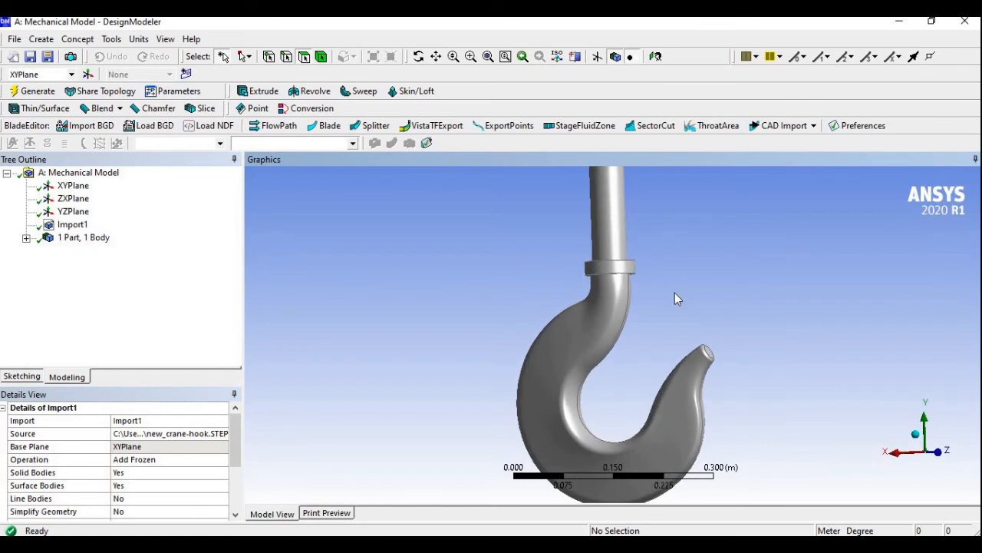
pyautogui.scroll(-1, 675, 293)
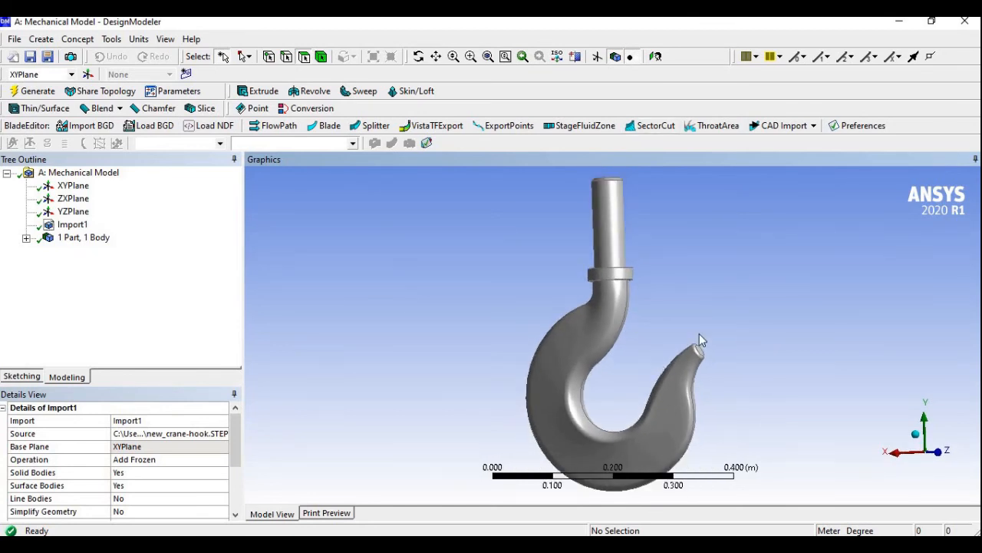
pyautogui.moveTo(707, 310); pyautogui.dragTo(763, 346, button='middle')
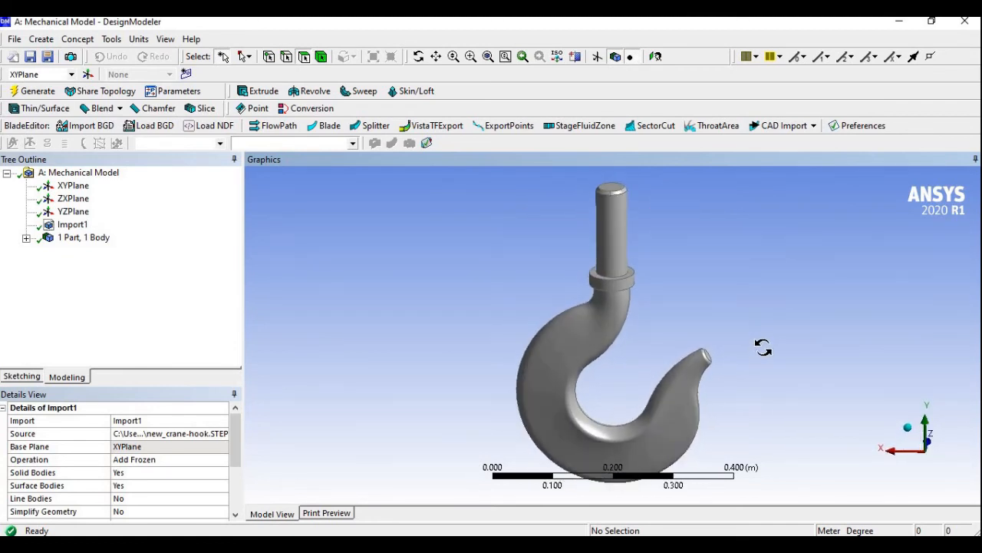
# - Cut the hook with a horizontal section plane through its curved body and tip, and examine the cut faces
pyautogui.click(576, 57)
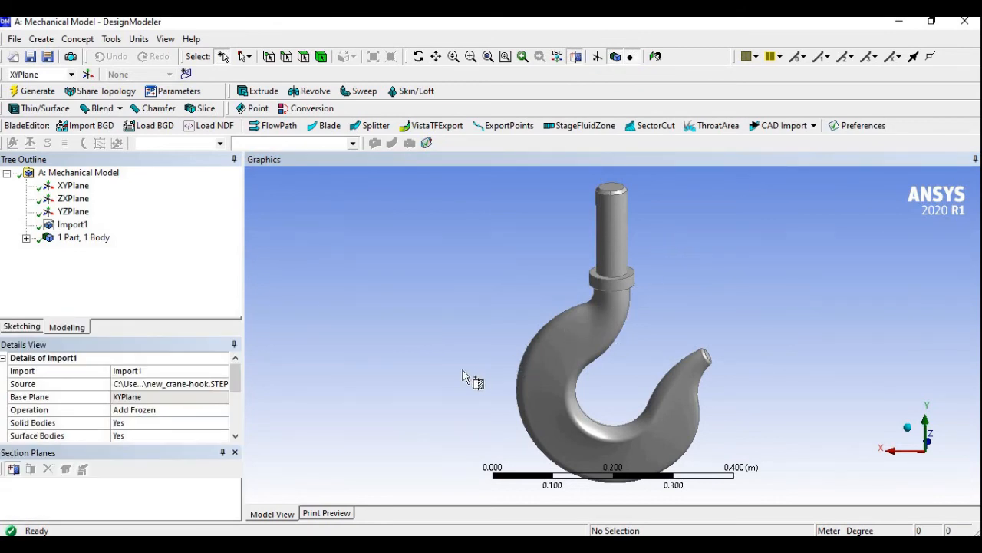
pyautogui.moveTo(439, 381); pyautogui.dragTo(784, 380)
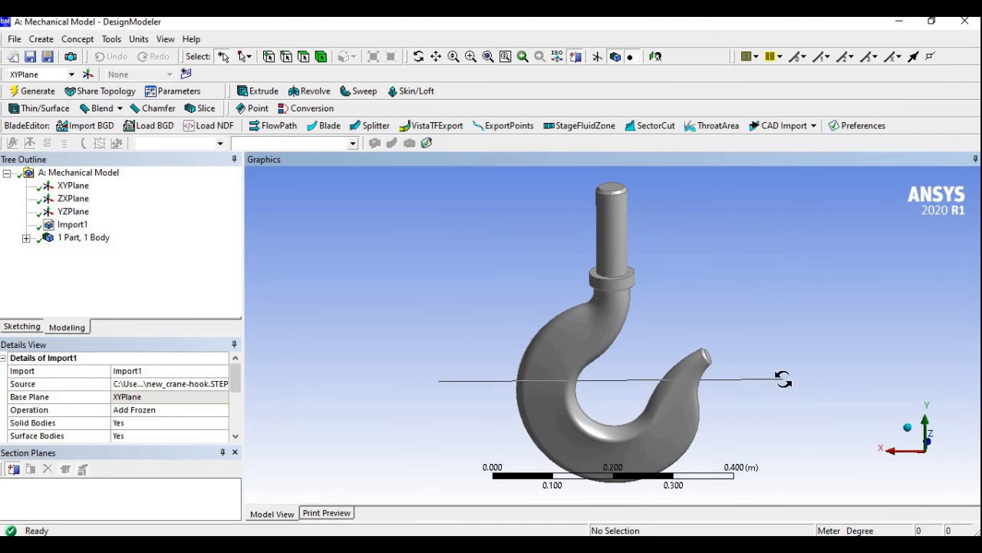
pyautogui.moveTo(756, 292); pyautogui.dragTo(603, 334, button='middle')
pyautogui.scroll(5, 517, 340)
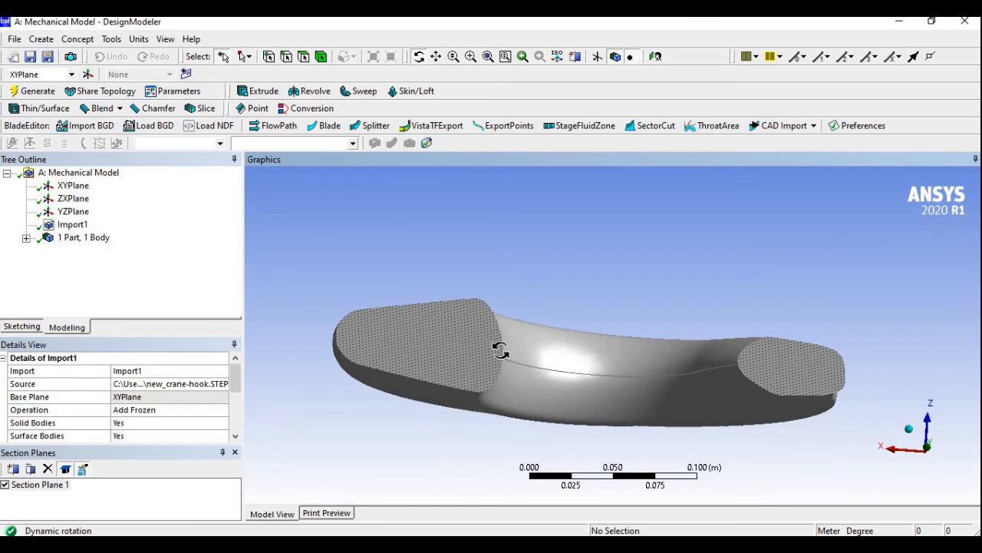
pyautogui.scroll(1, 464, 342)
pyautogui.scroll(-1, 463, 341)
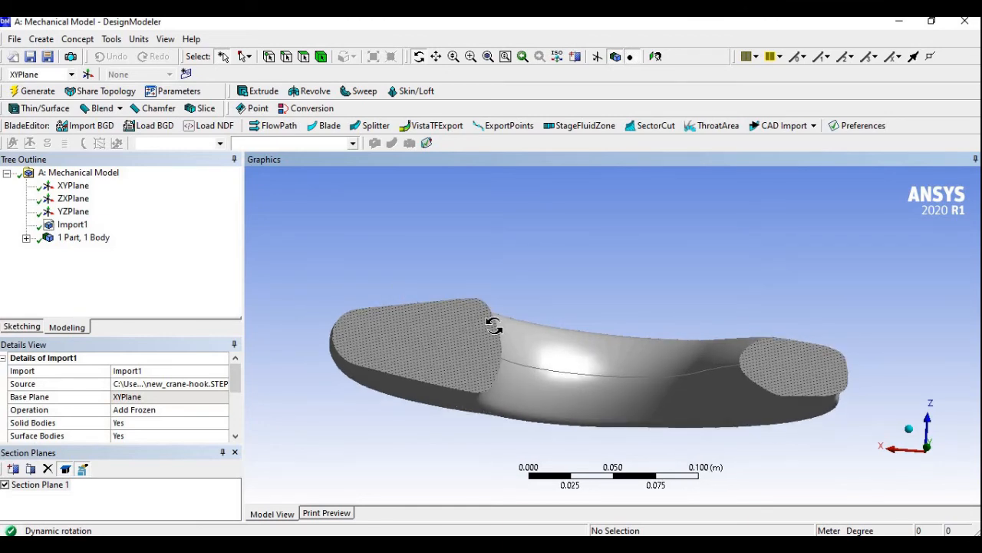
pyautogui.moveTo(493, 325); pyautogui.dragTo(474, 314)
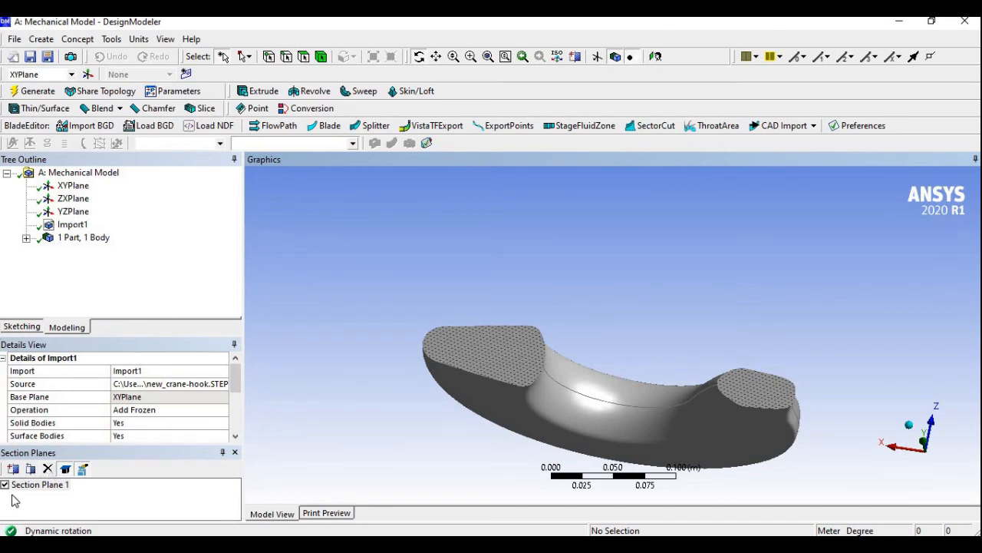
# - Delete the section plane and bring the whole hook back into an upright view
pyautogui.click(46, 470)
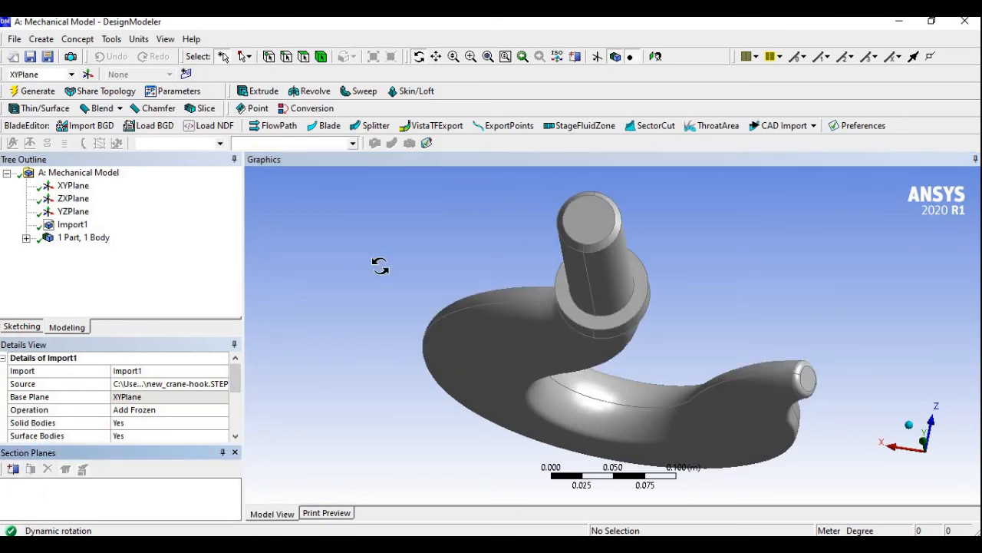
pyautogui.moveTo(592, 340); pyautogui.dragTo(612, 259)
pyautogui.scroll(-5, 612, 260)
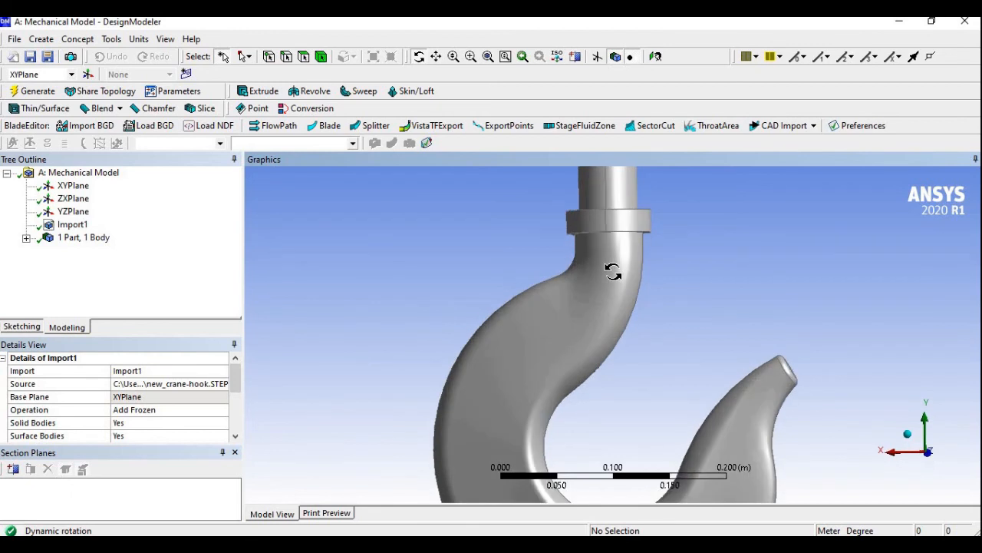
pyautogui.moveTo(706, 244); pyautogui.dragTo(688, 272)
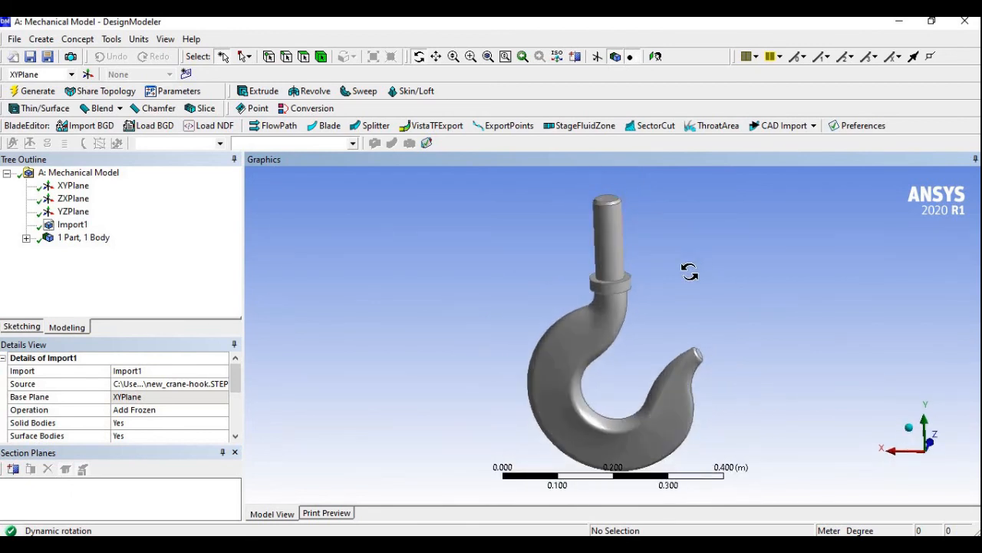
# - Close DesignModeler, return to ANSYS Workbench and check the Mechanical Model's Engineering Data material before closing that data again
pyautogui.click(15, 40)
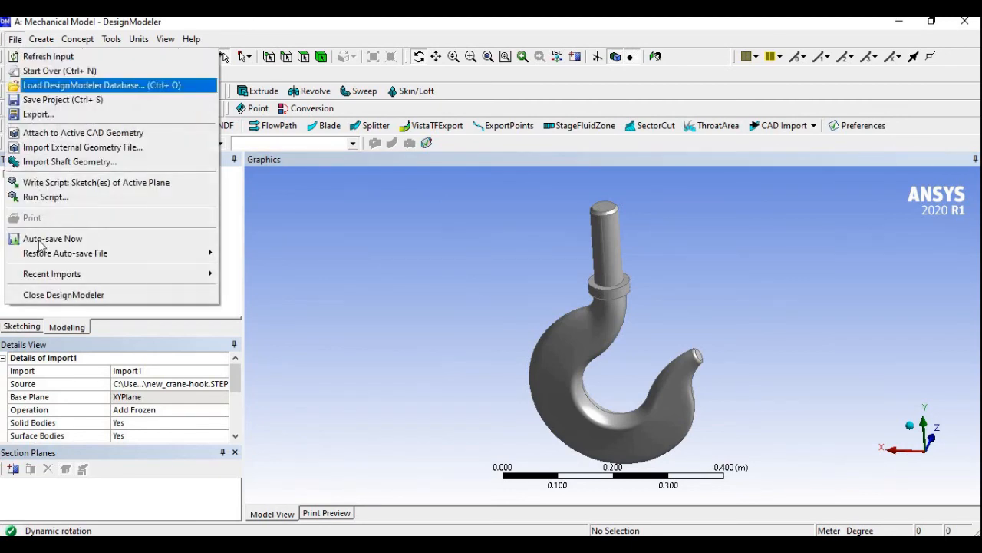
pyautogui.click(40, 296)
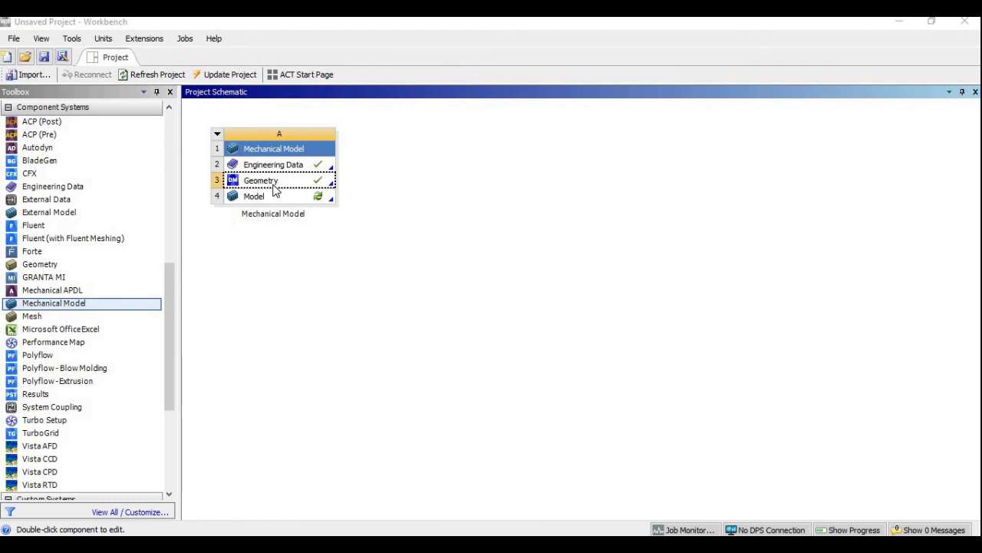
pyautogui.doubleClick(289, 164)
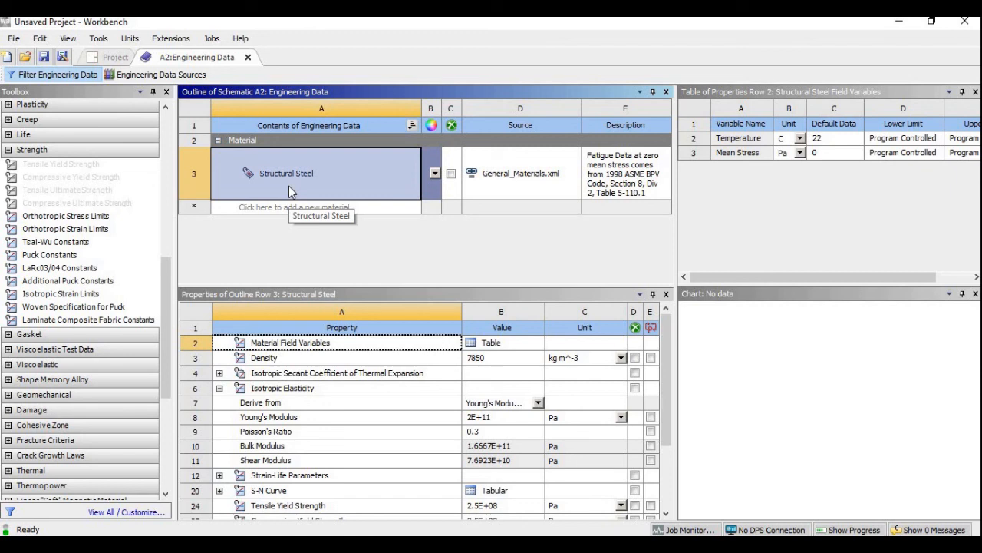
pyautogui.click(248, 57)
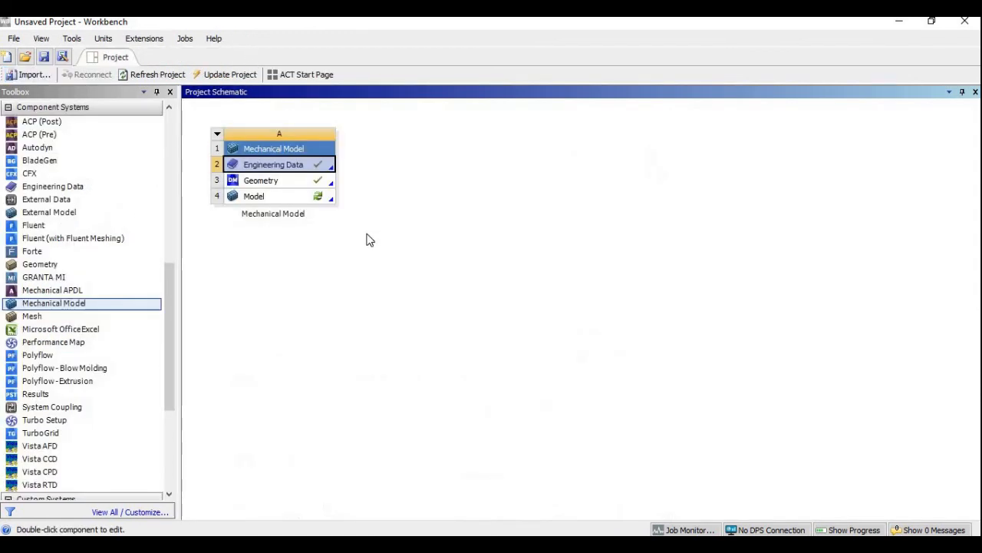